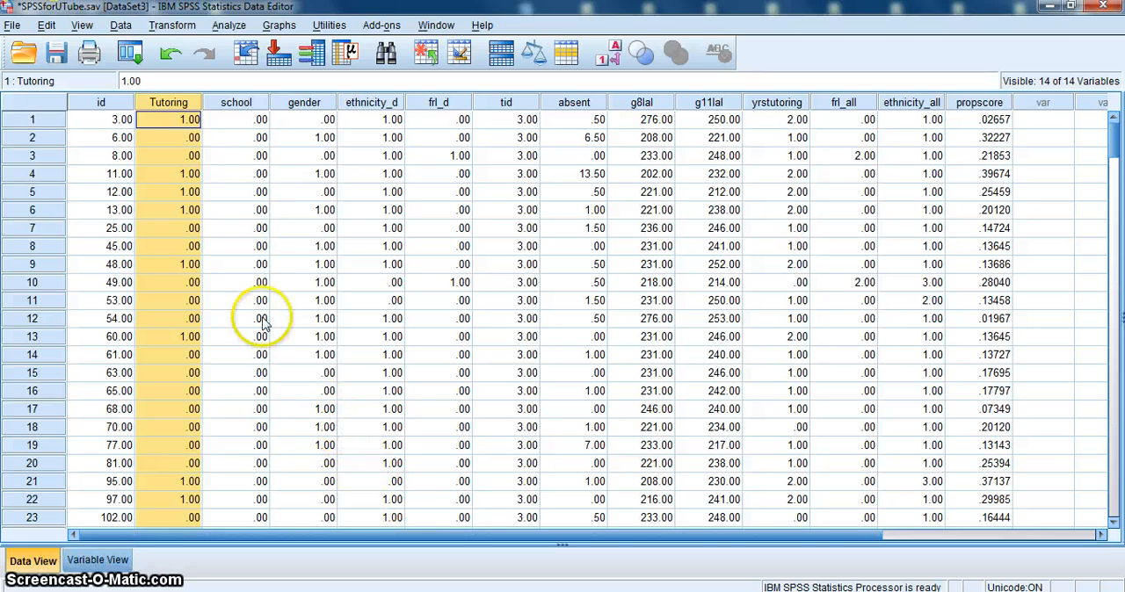
- Start a univariate General Linear Model analysis with Gd. 11 LAL [g11lal] as the dependent variable
left_click(228, 26)
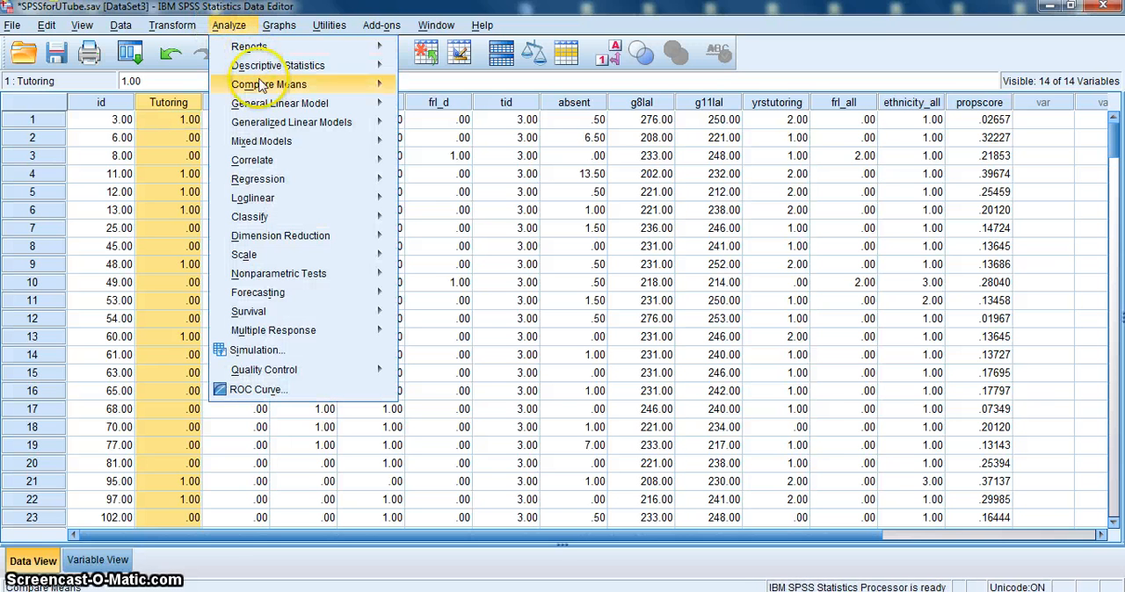
mouse_move(270, 107)
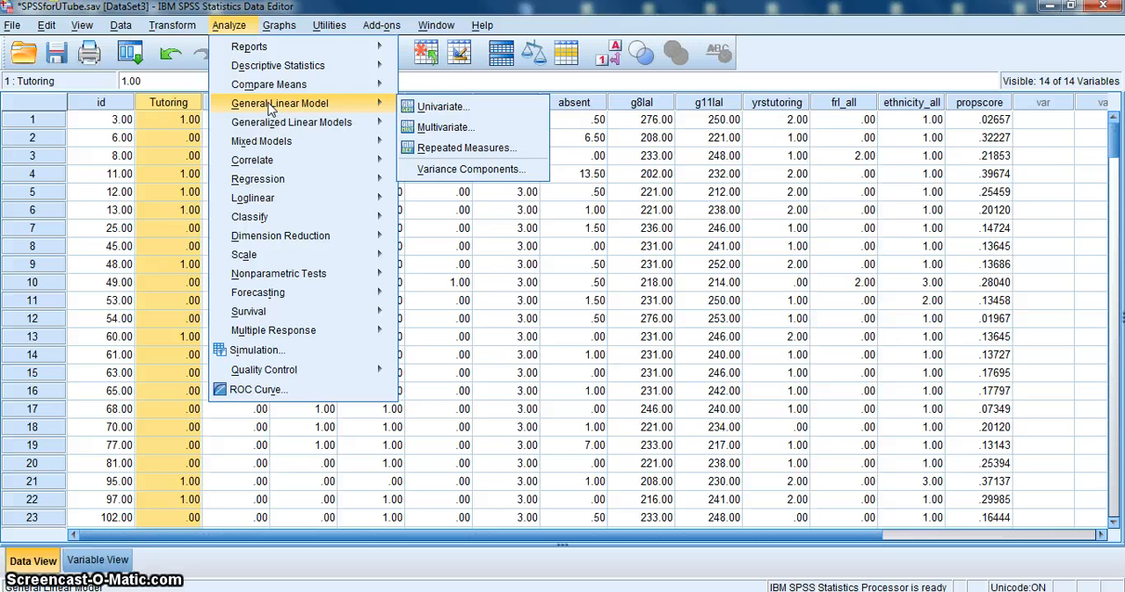
left_click(420, 107)
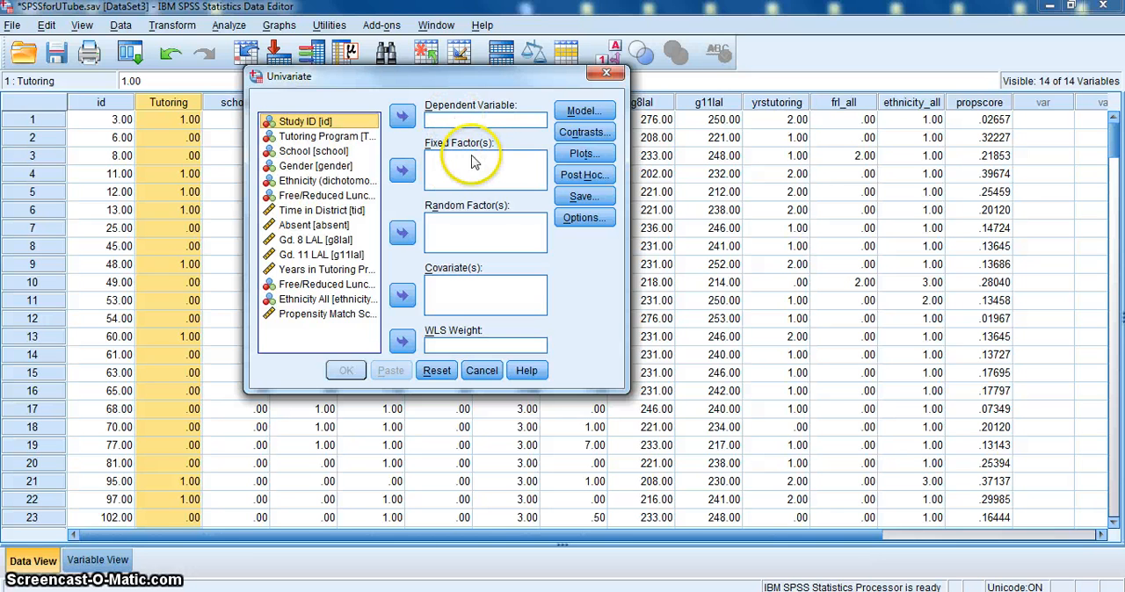
left_click(313, 256)
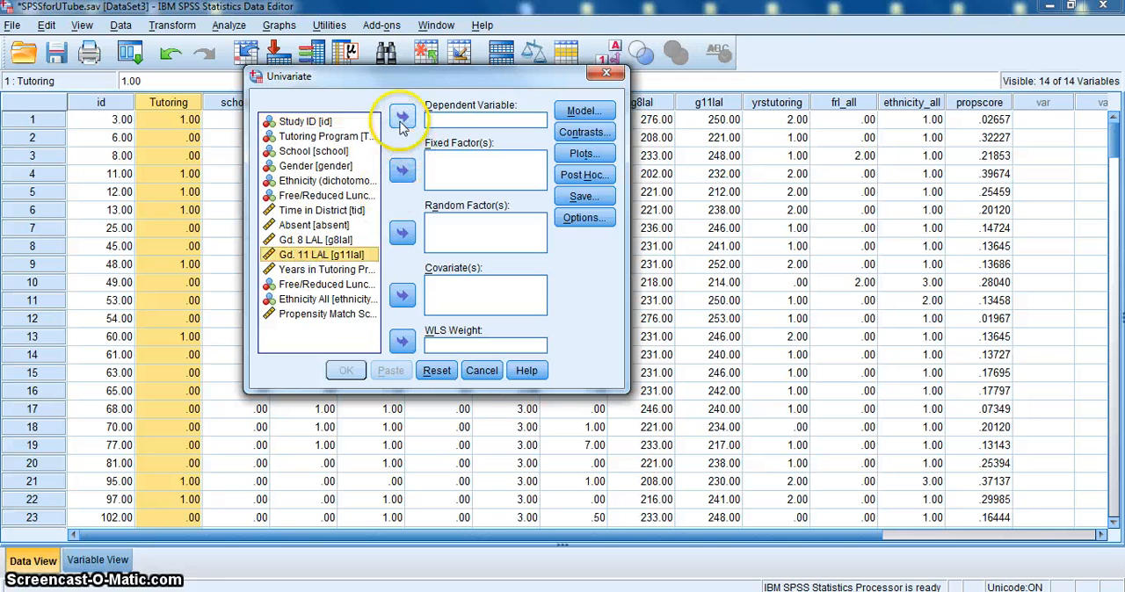
left_click(402, 117)
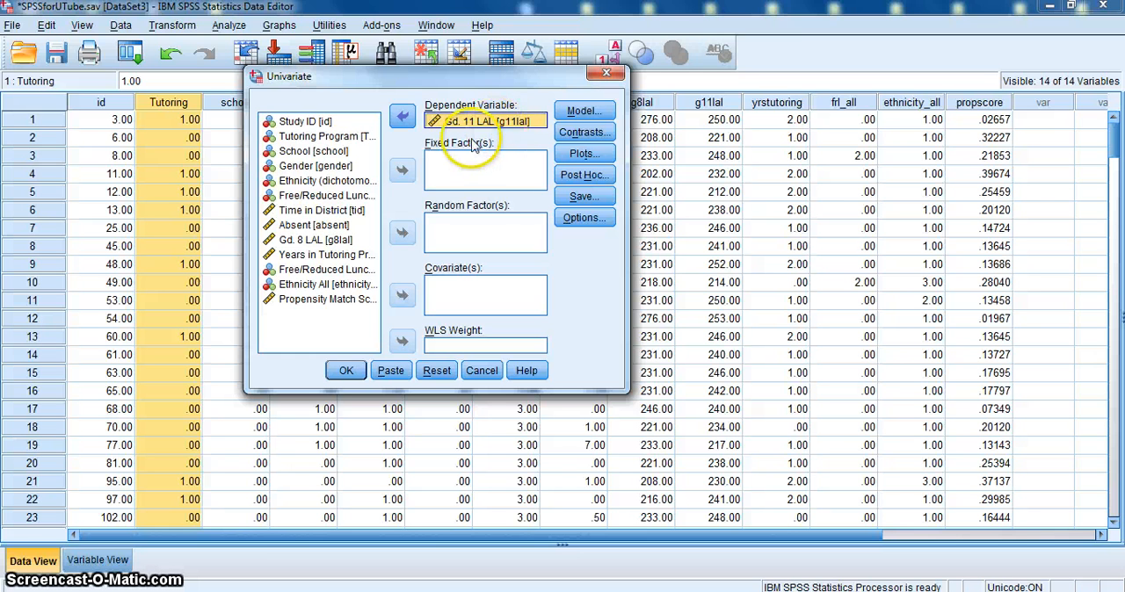
- Add Years in Tutoring Program [yrstutoring] and School [school] as fixed factors
left_click(344, 263)
left_click(402, 170)
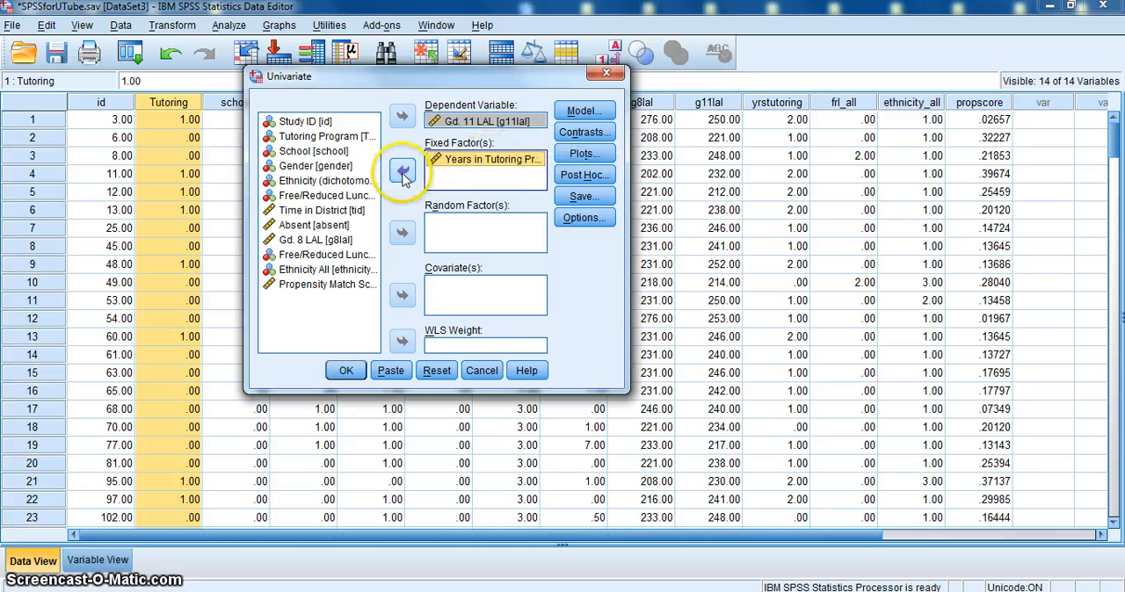
left_click(297, 151)
left_click(403, 172)
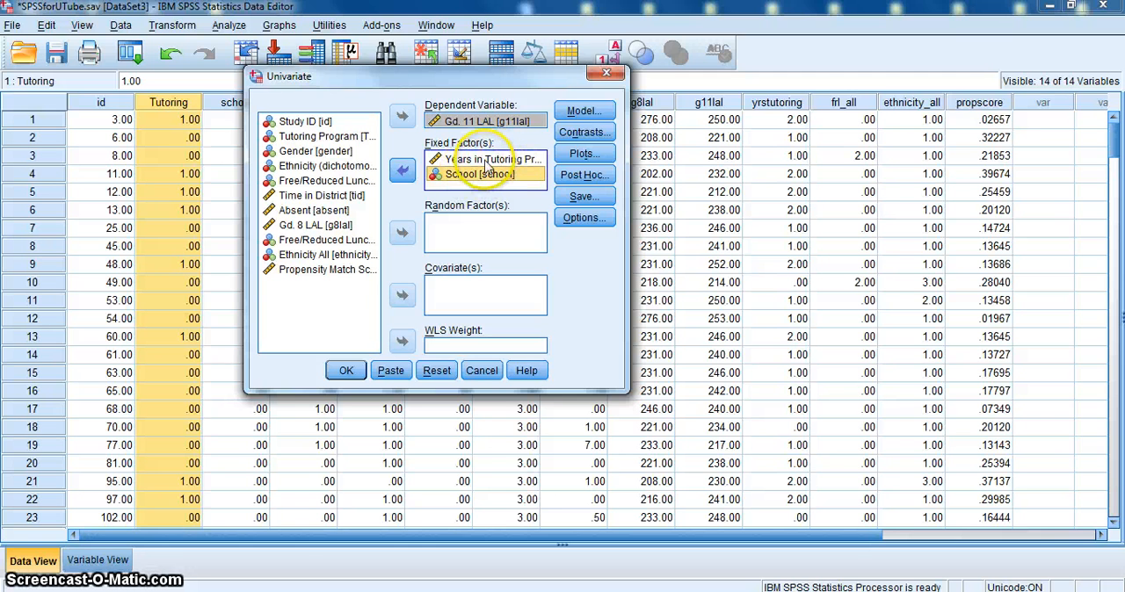
- Add a school*yrstutoring profile plot with school on the horizontal axis and yrstutoring as separate lines
left_click(581, 154)
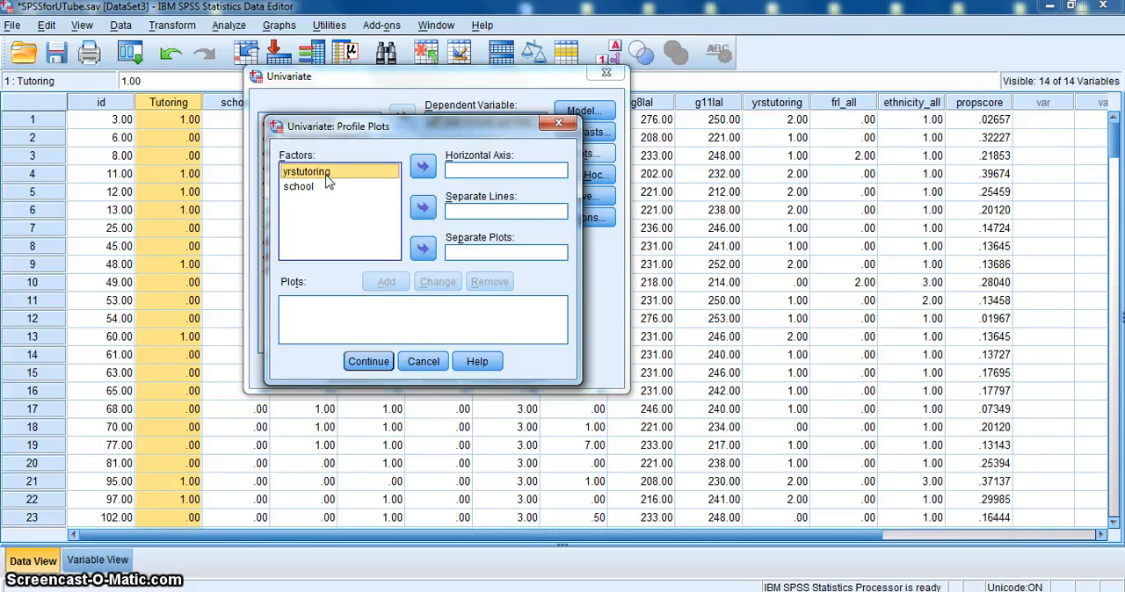
left_click(421, 207)
left_click(303, 188)
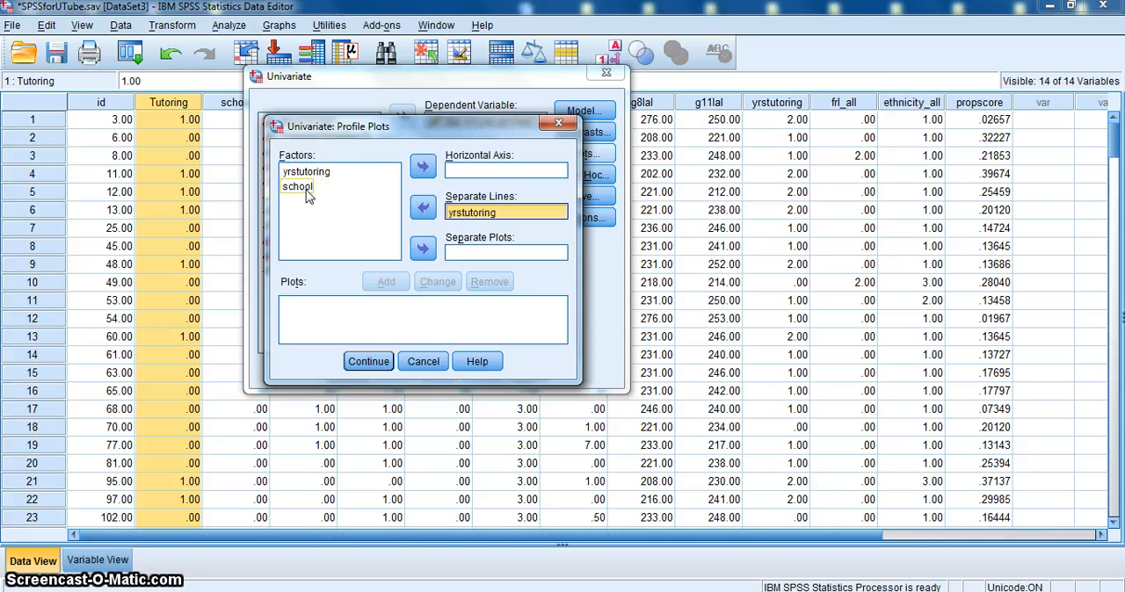
left_click(305, 192)
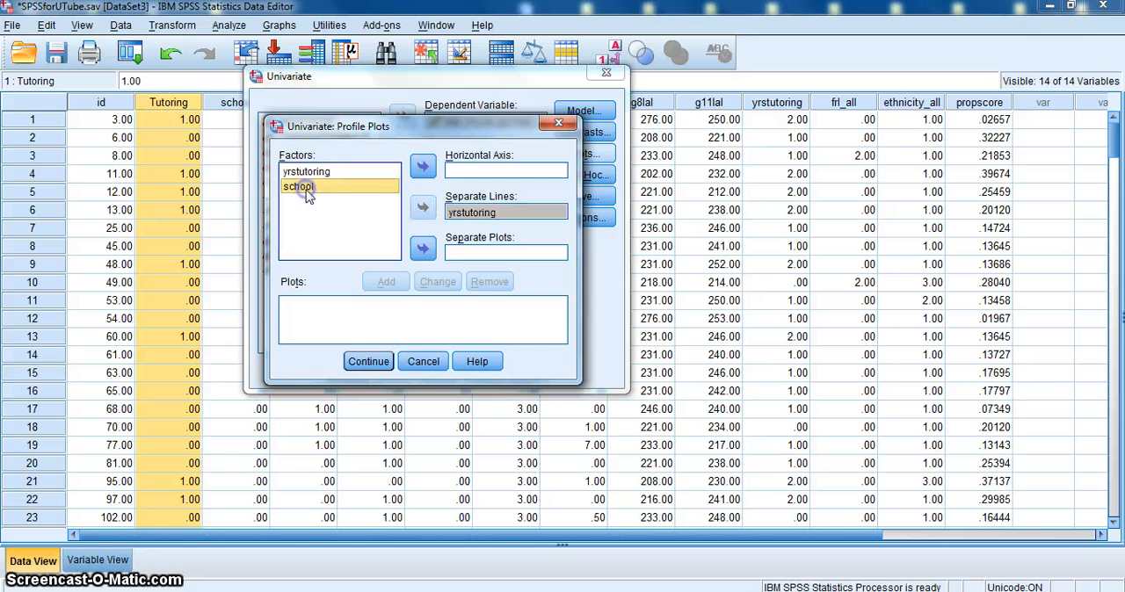
left_click(420, 176)
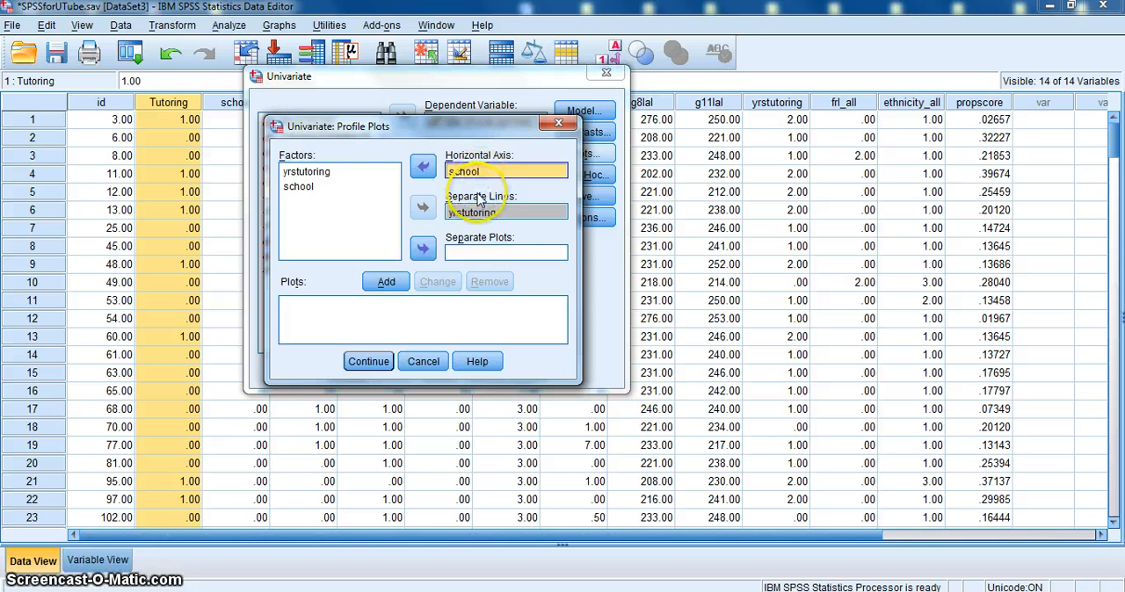
left_click(386, 281)
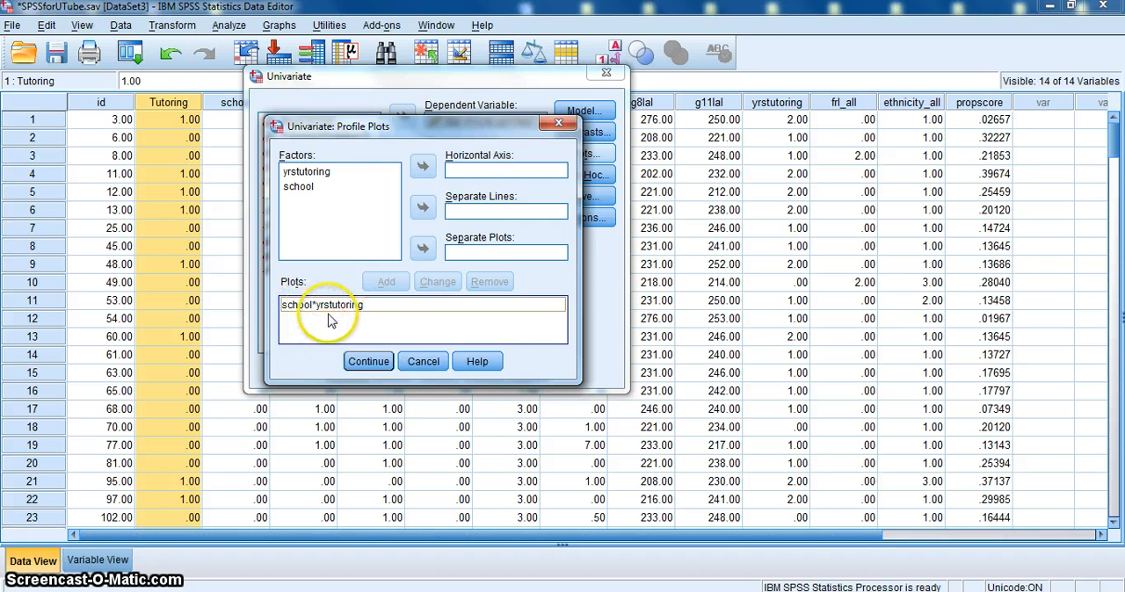
left_click(368, 361)
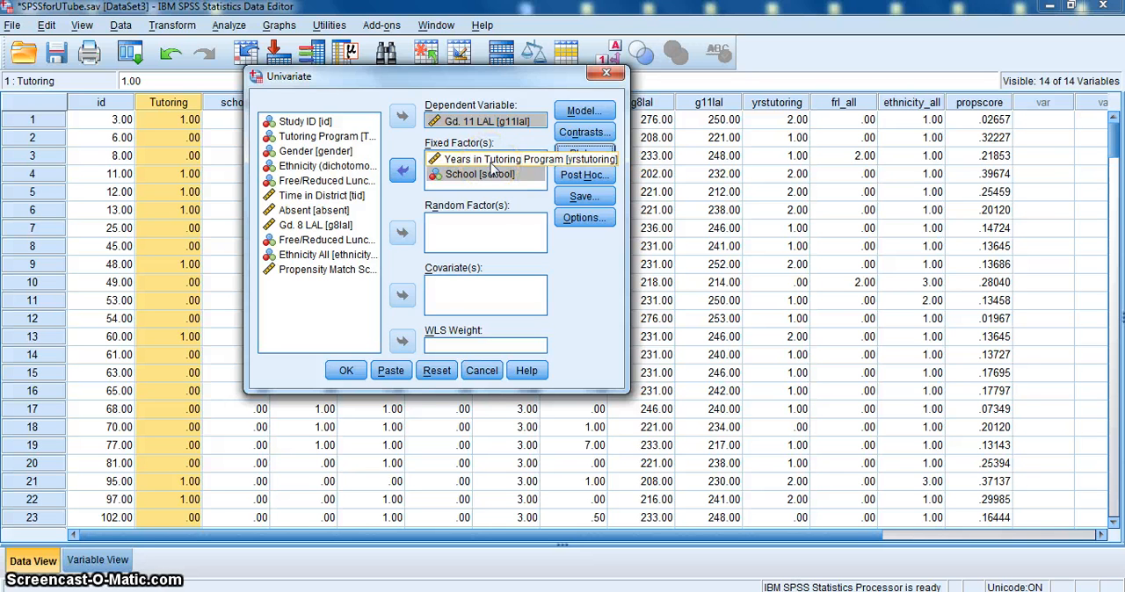
- Request a Tukey post hoc test for the yrstutoring factor
left_click(586, 176)
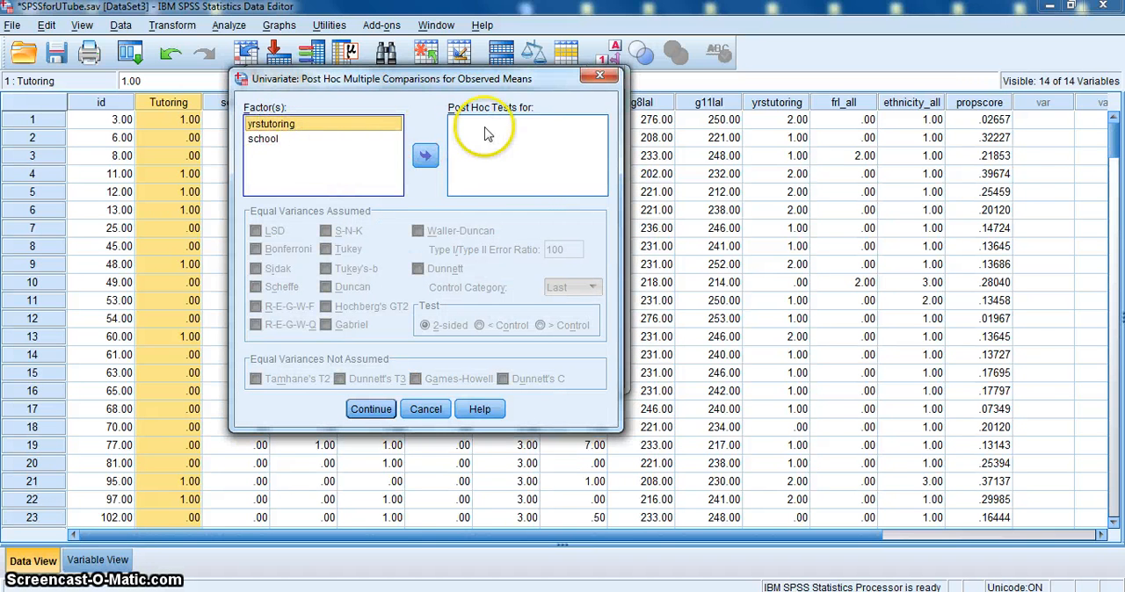
left_click(426, 156)
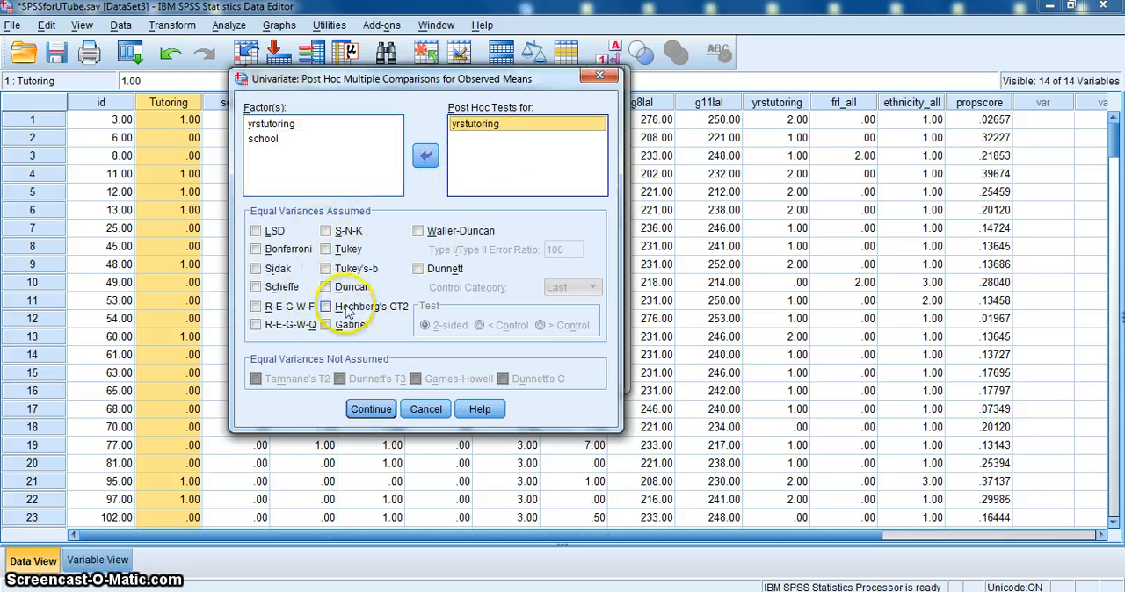
left_click(327, 250)
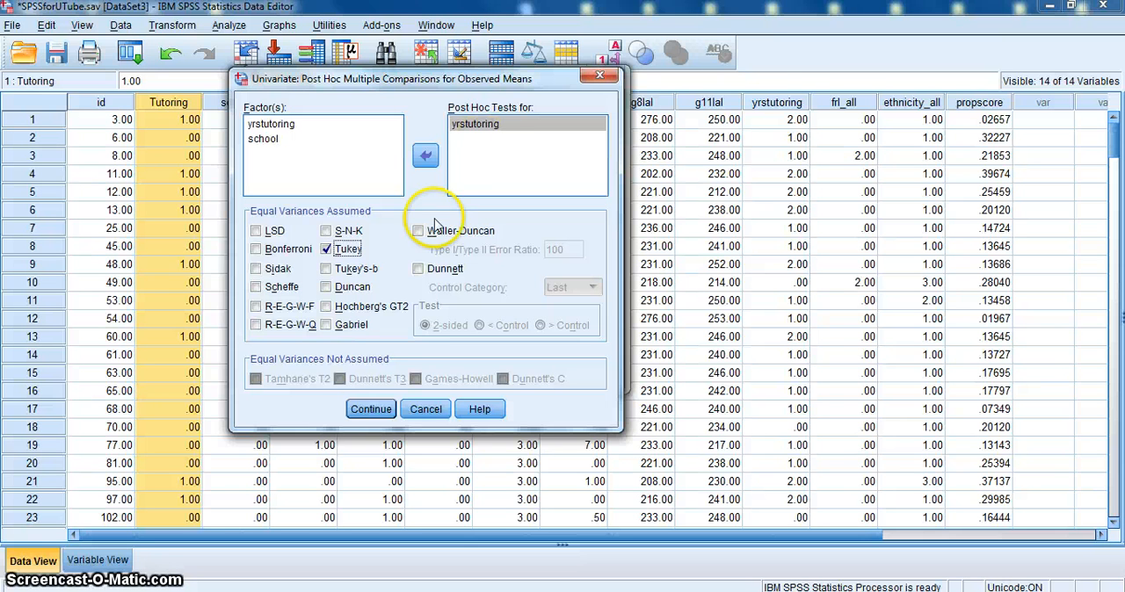
left_click(370, 408)
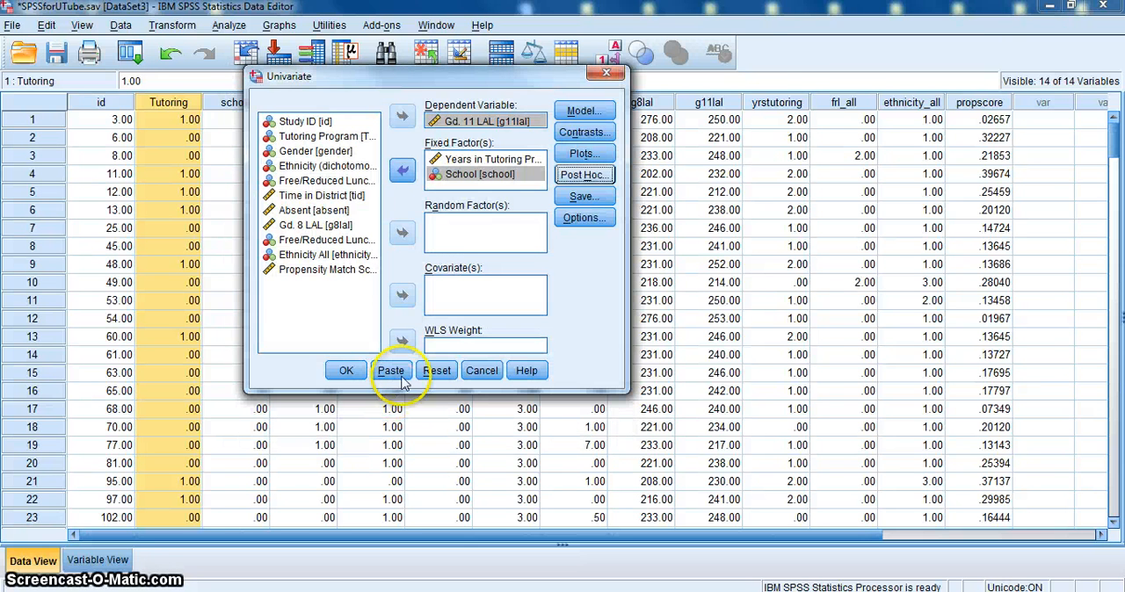
- Set the estimated marginal means to display for yrstutoring, school and the yrstutoring*school interaction
left_click(585, 218)
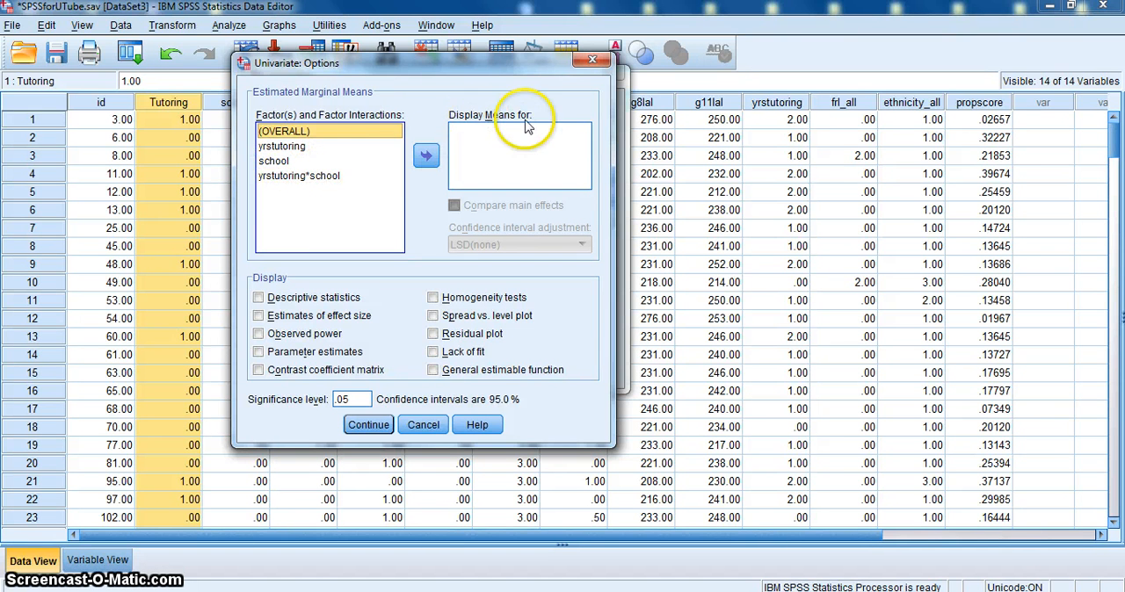
left_click(277, 147)
left_click(281, 162, "shift")
left_click(283, 176, "shift")
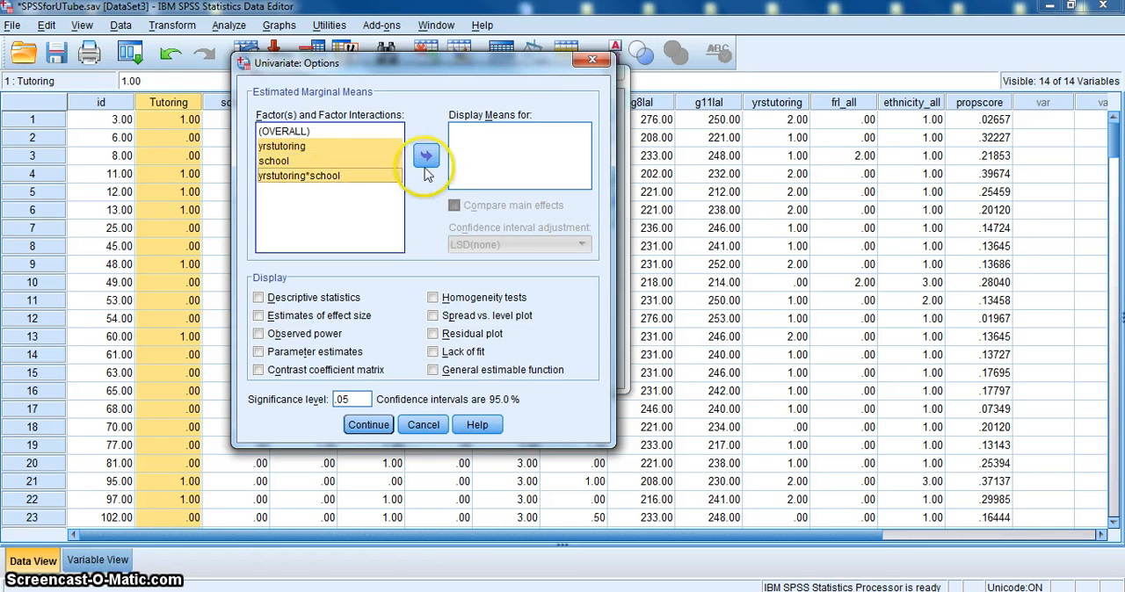
left_click(426, 155)
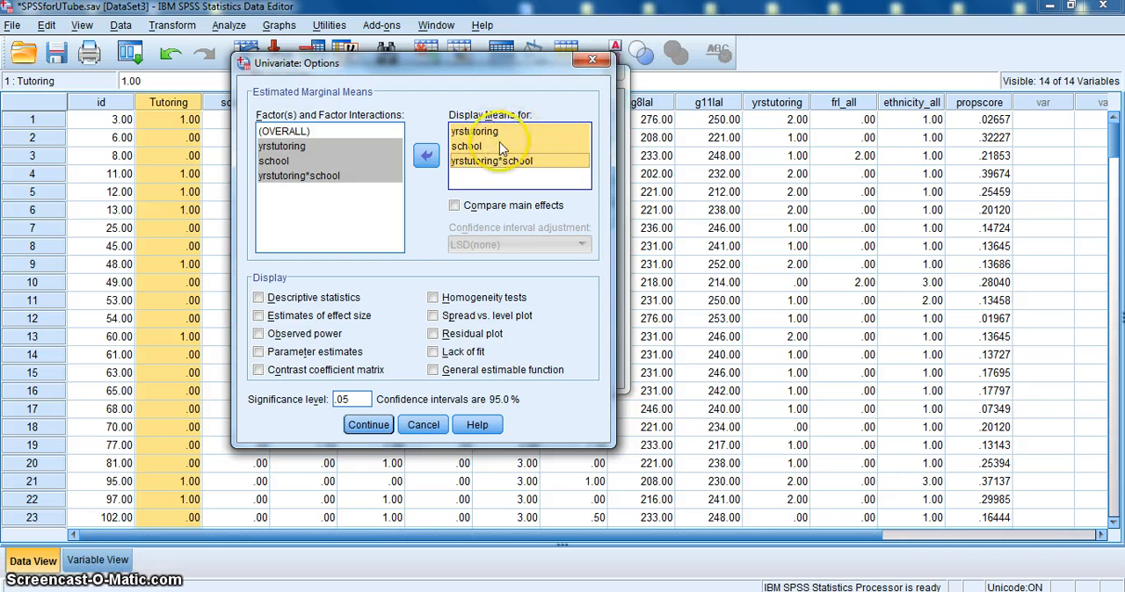
- Enable comparison of main effects with the LSD(none) confidence interval adjustment
left_click(453, 208)
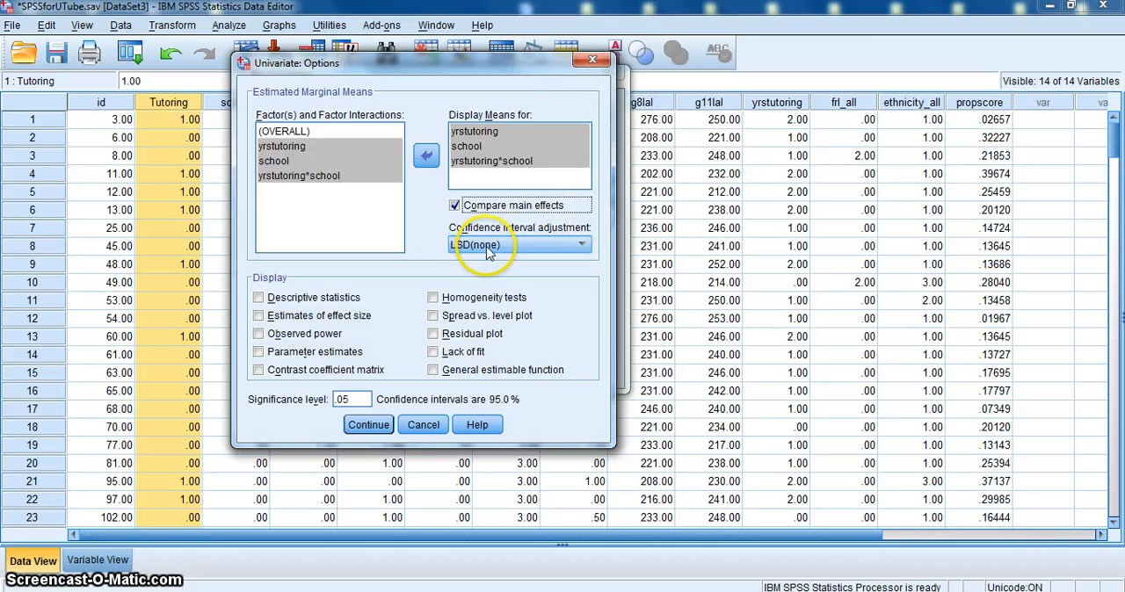
left_click(578, 247)
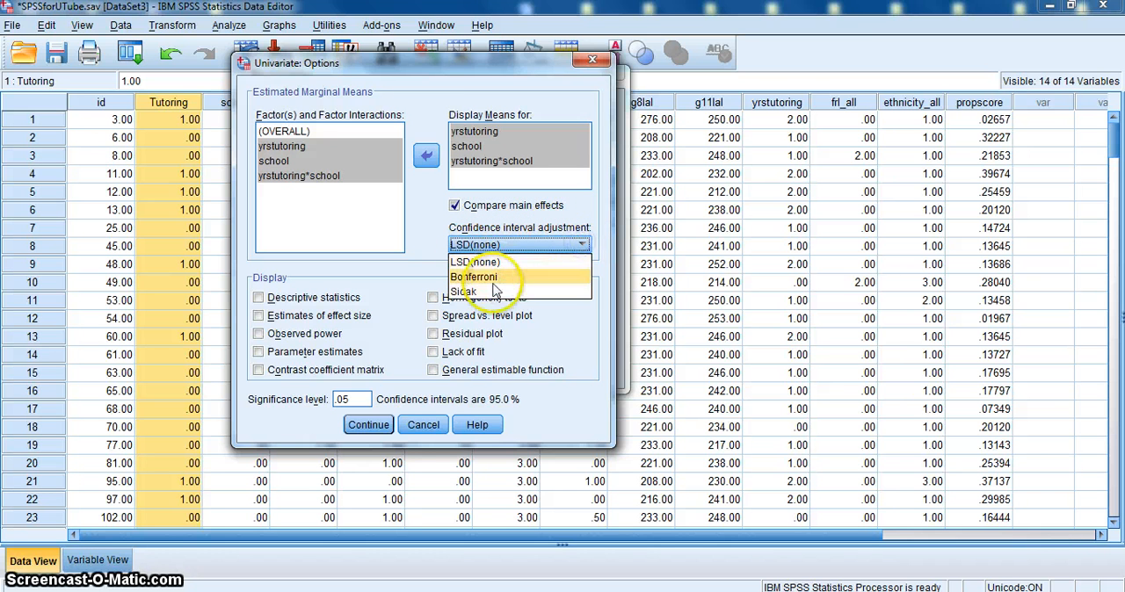
left_click(487, 262)
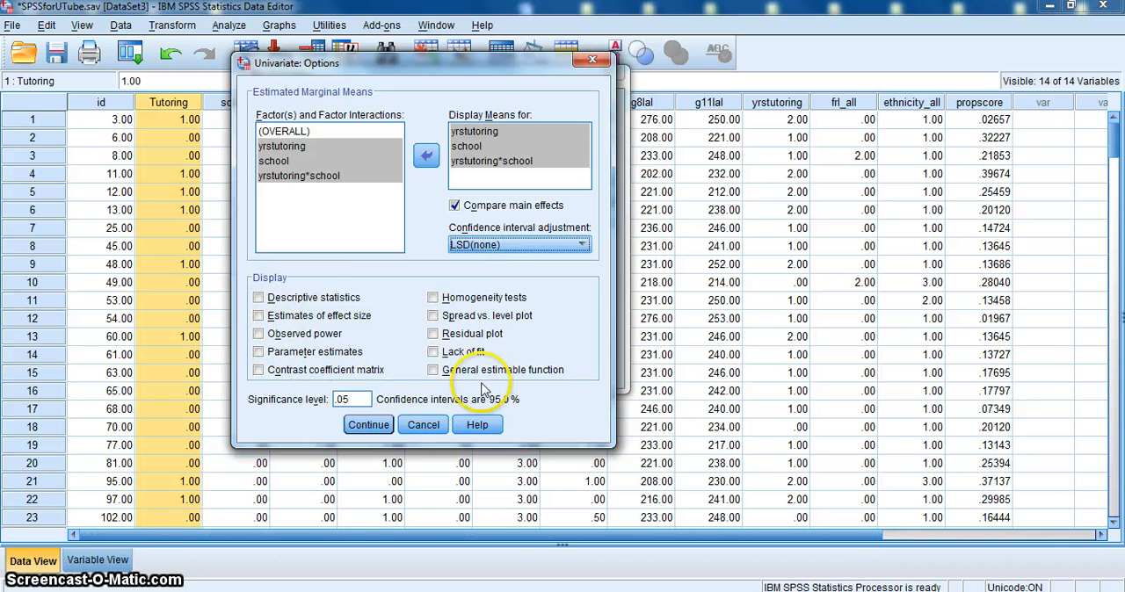
- Include homogeneity tests, observed power, effect size estimates and descriptive statistics in the output, and run the univariate analysis
left_click(434, 298)
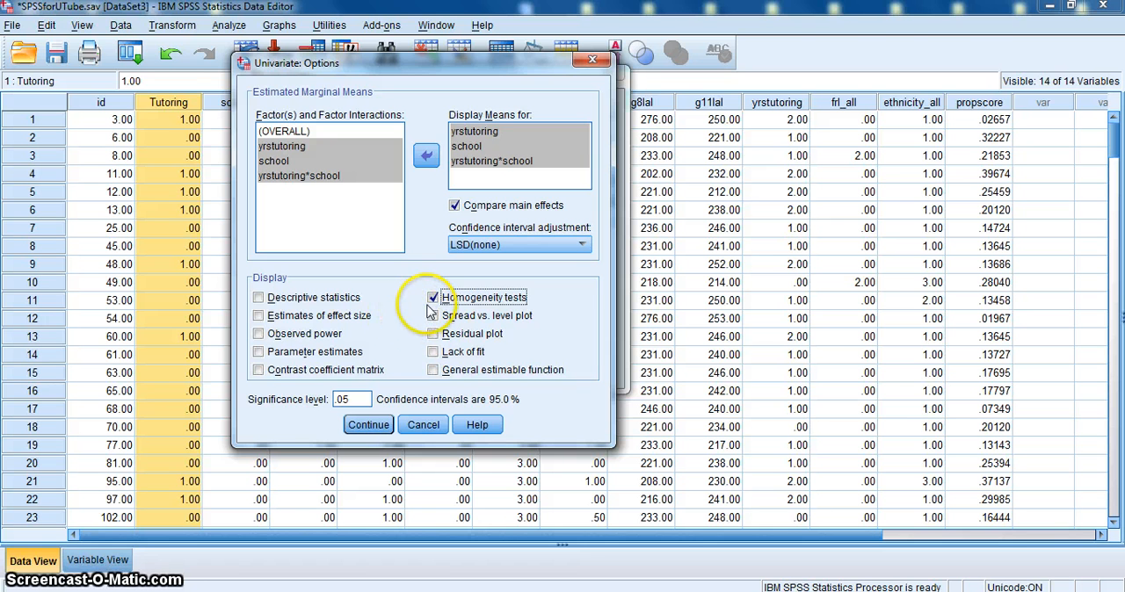
left_click(260, 335)
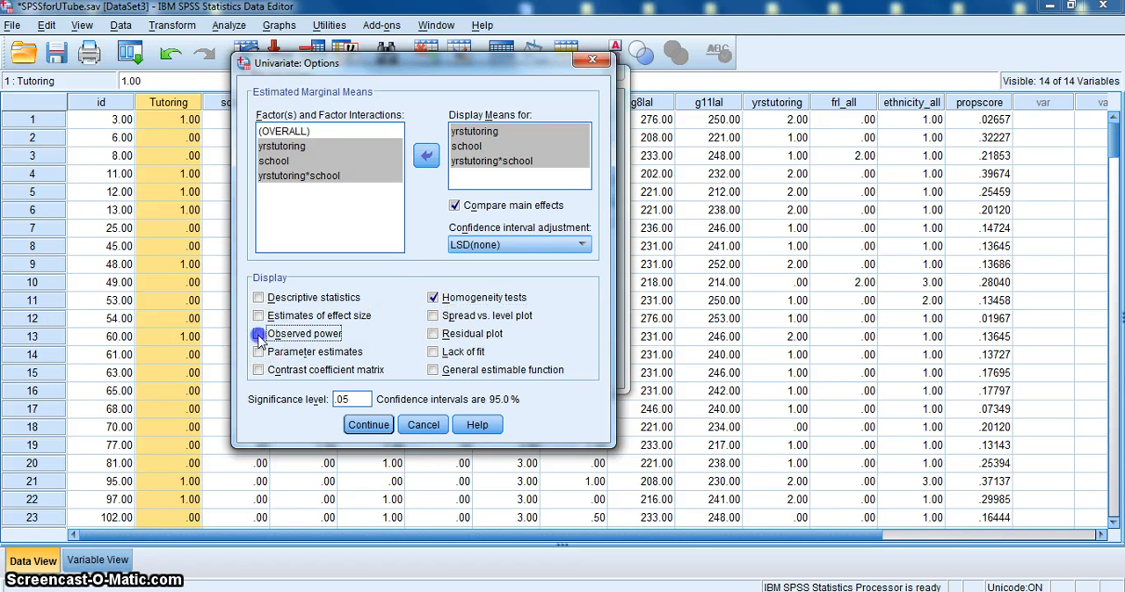
left_click(258, 334)
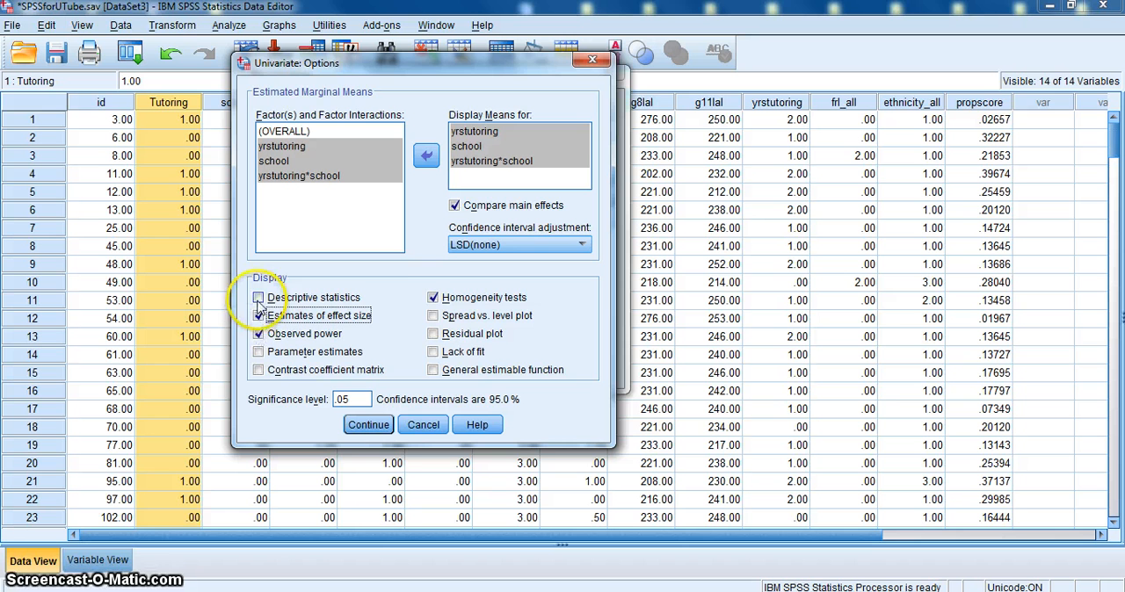
left_click(258, 298)
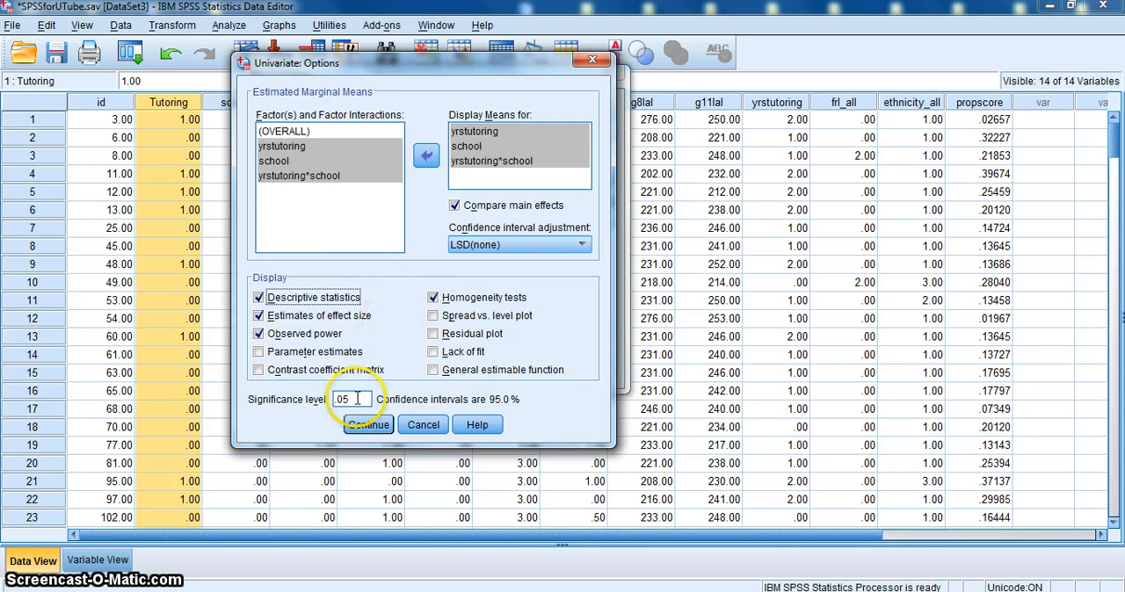
left_click(368, 424)
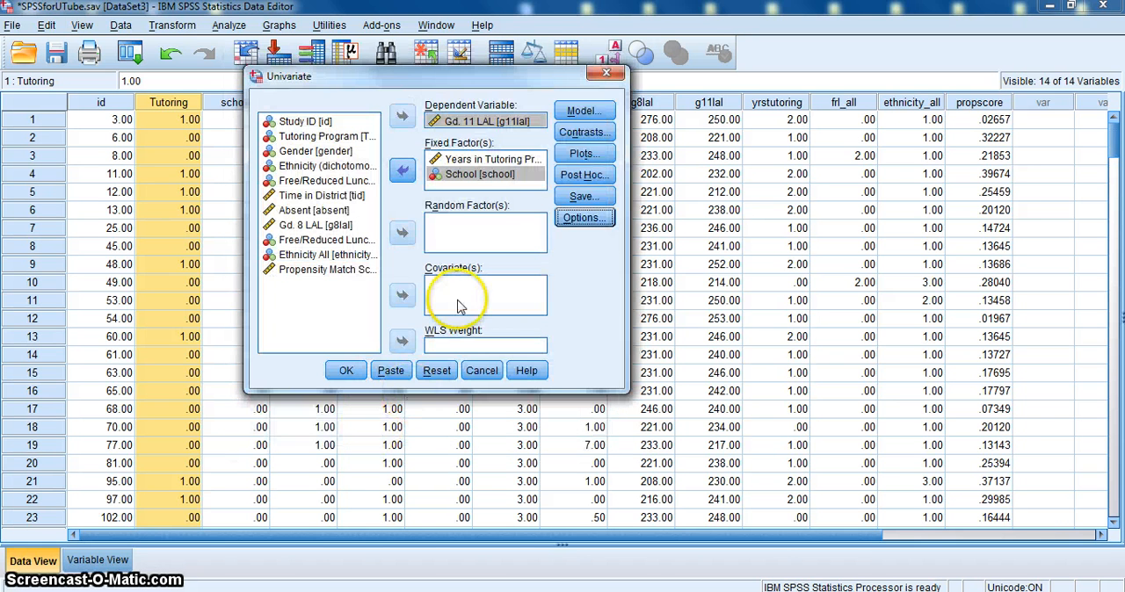
left_click(350, 371)
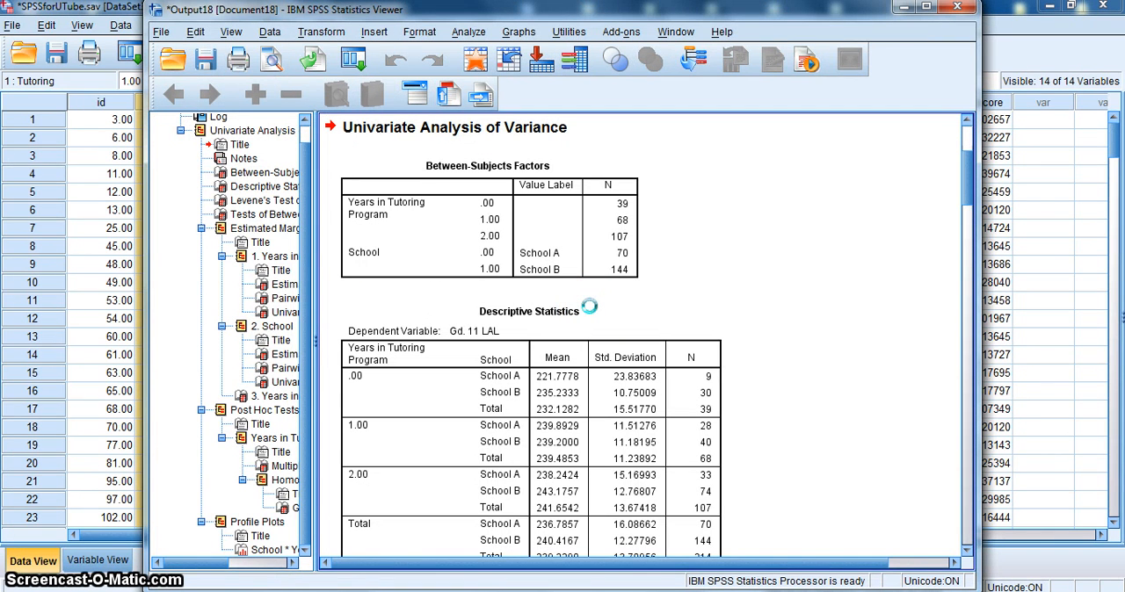
- Review the descriptive statistics, Levene's test, between-subjects effects and Years in Tutoring Program comparisons, widening the output window to fit the tables
left_click(428, 174)
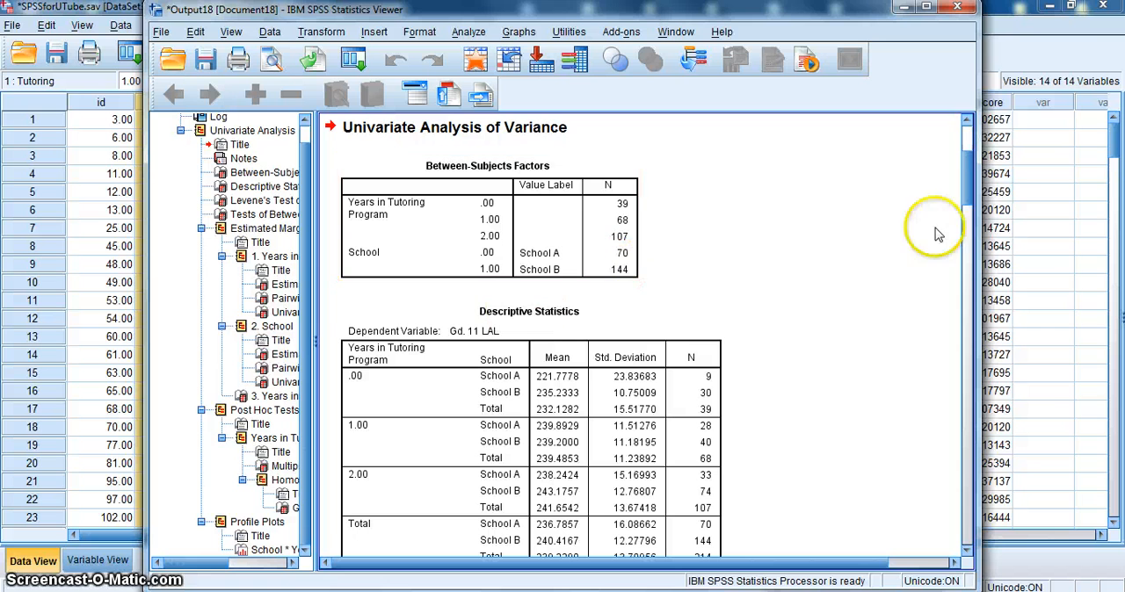
scroll(973, 201, "down", 3)
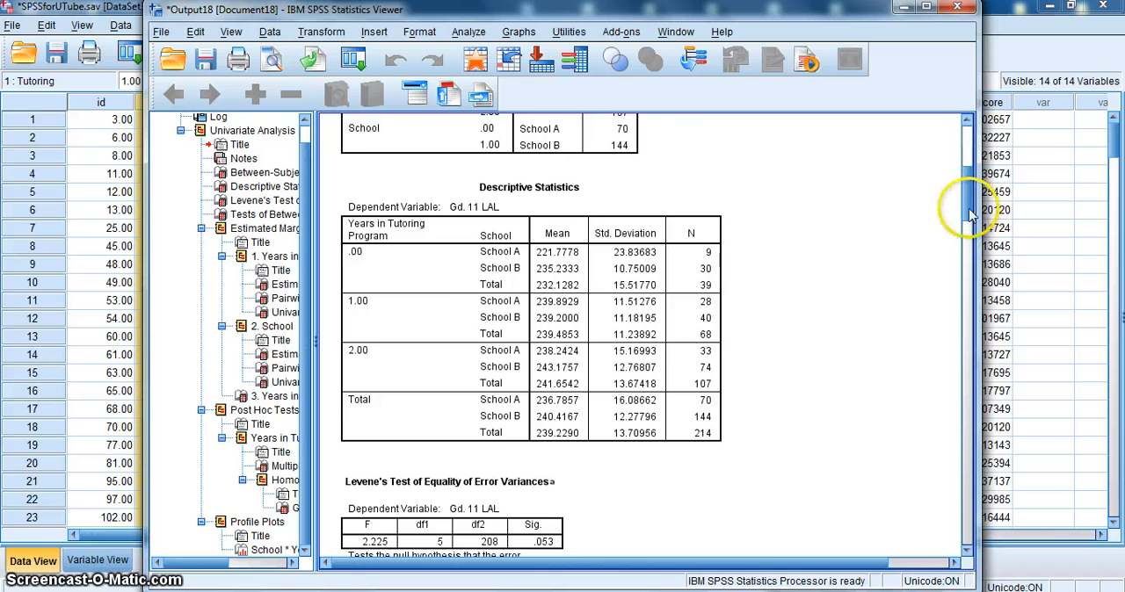
left_click_drag(967, 208, 956, 243)
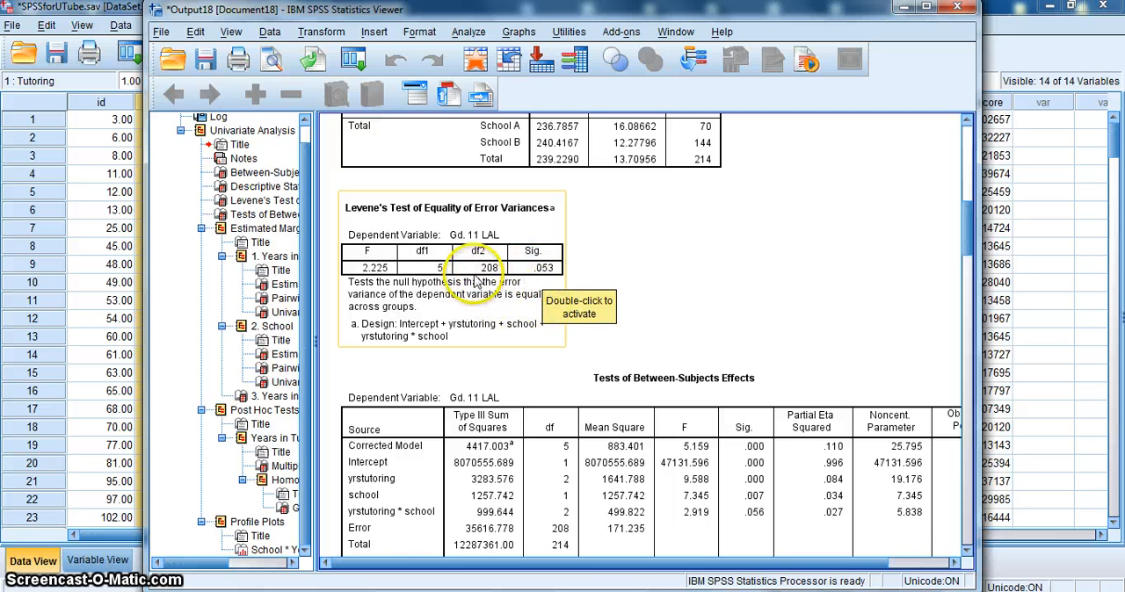
scroll(969, 244, "down", 3)
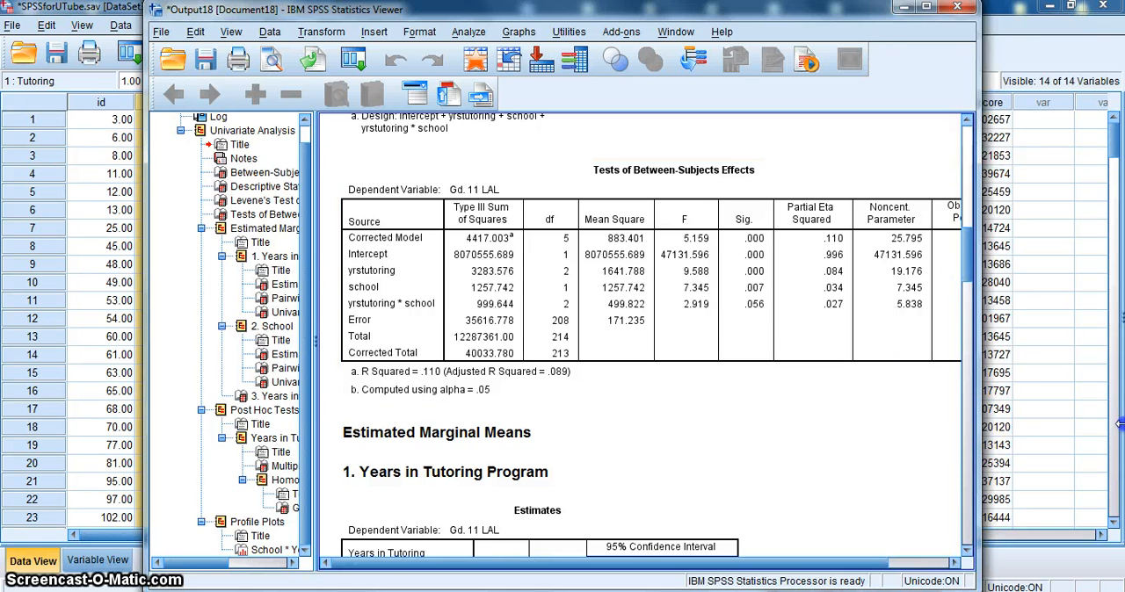
left_click_drag(1118, 423, 1117, 423)
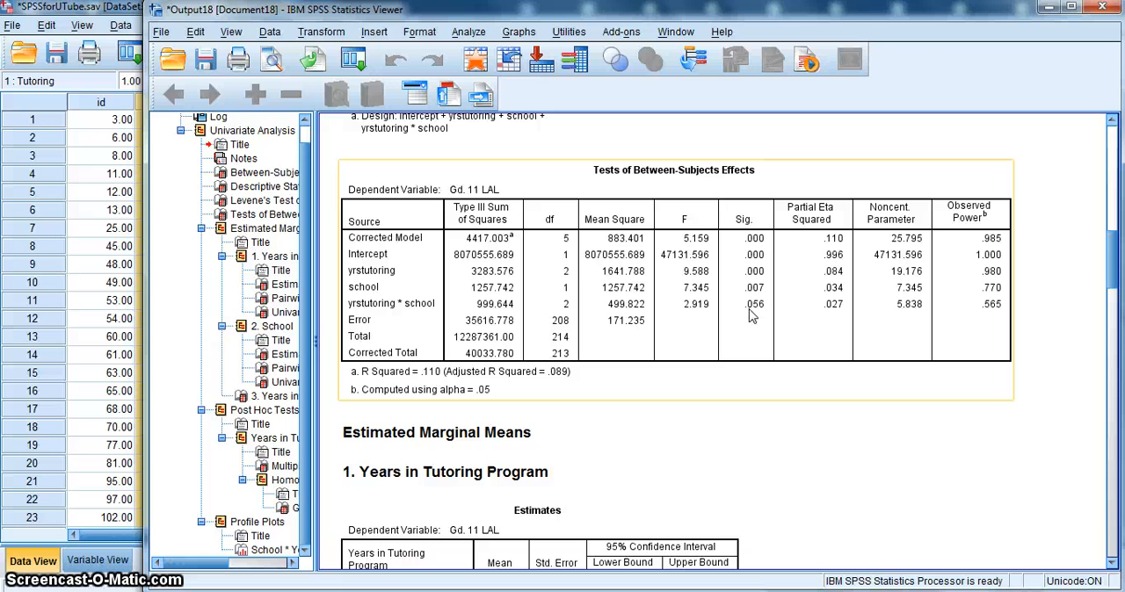
left_click_drag(1098, 243, 1094, 297)
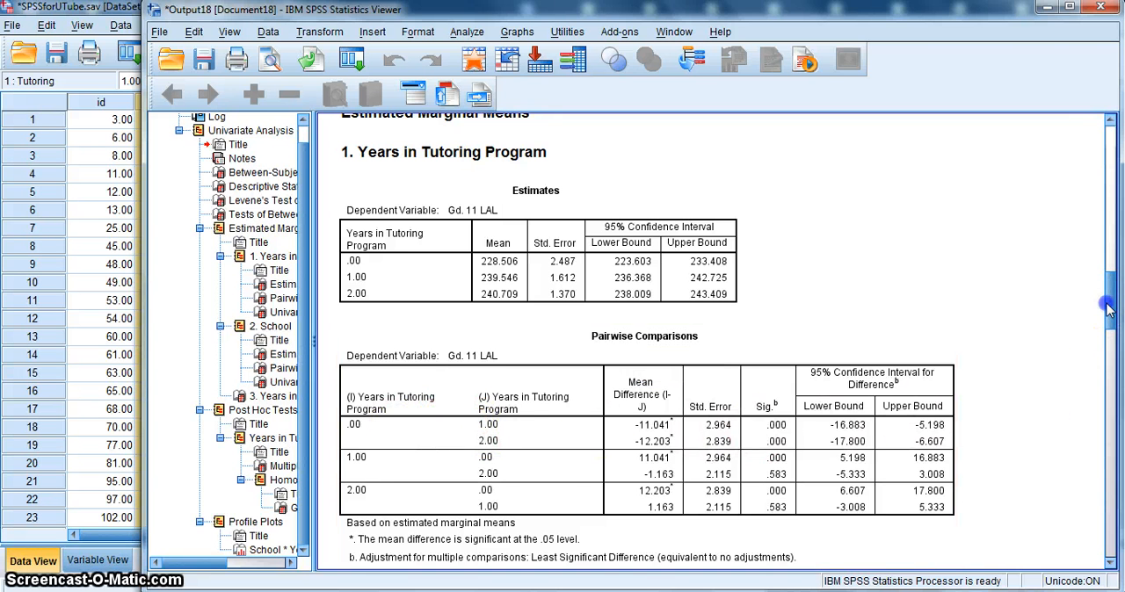
- Examine the pairwise comparisons and univariate tests for Years in Tutoring Program and School, plus the estimated means for their interaction
scroll(1107, 307, "down", 3)
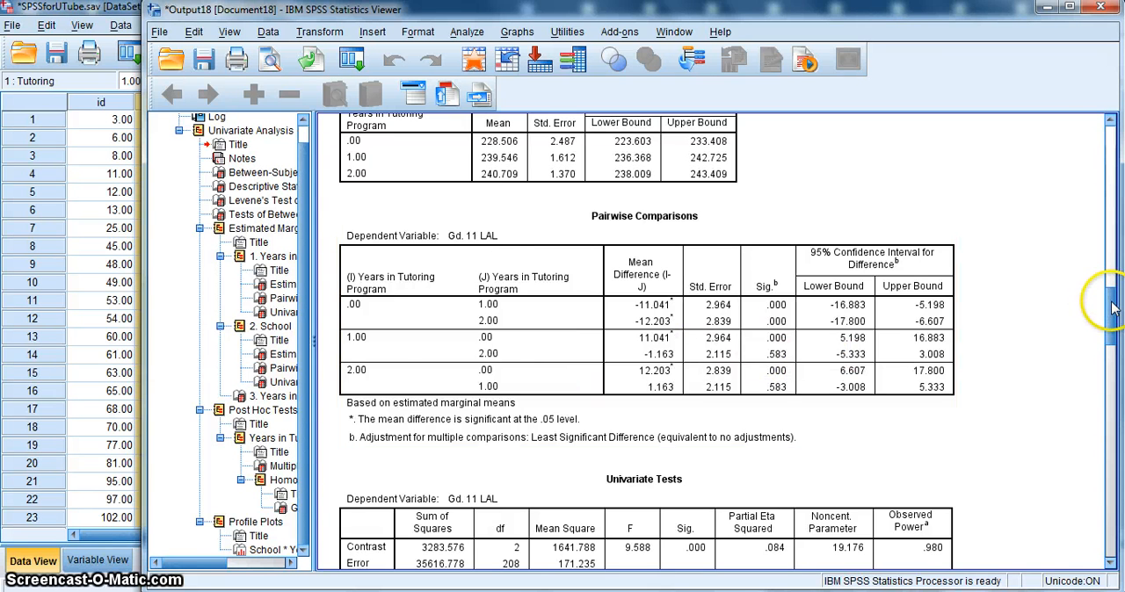
left_click_drag(1112, 308, 1114, 324)
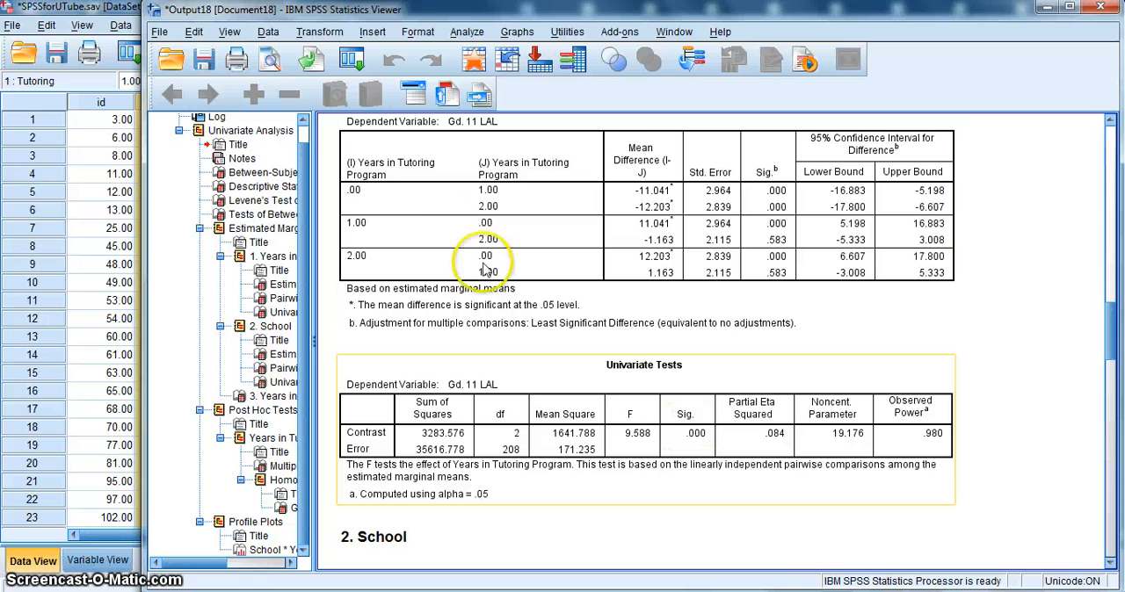
left_click_drag(1116, 345, 1113, 387)
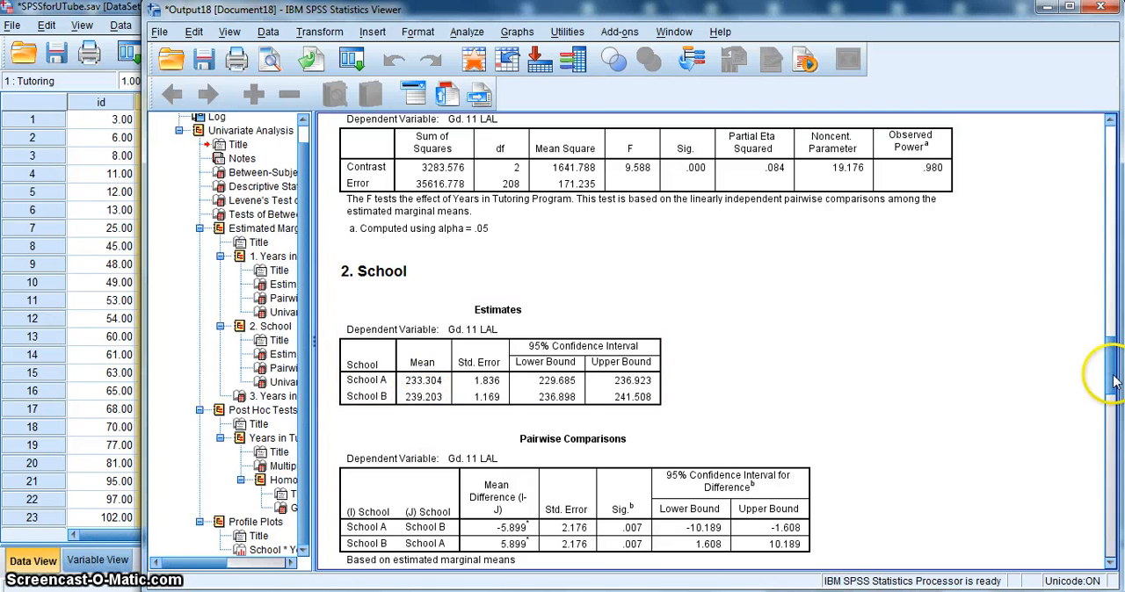
left_click_drag(1107, 372, 1101, 450)
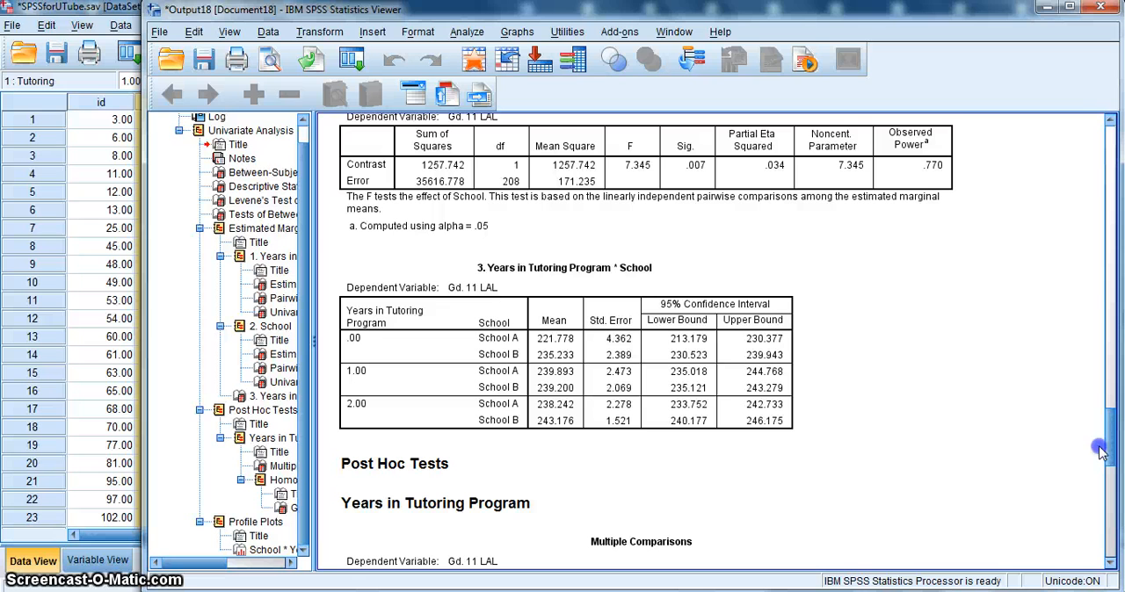
left_click(604, 274)
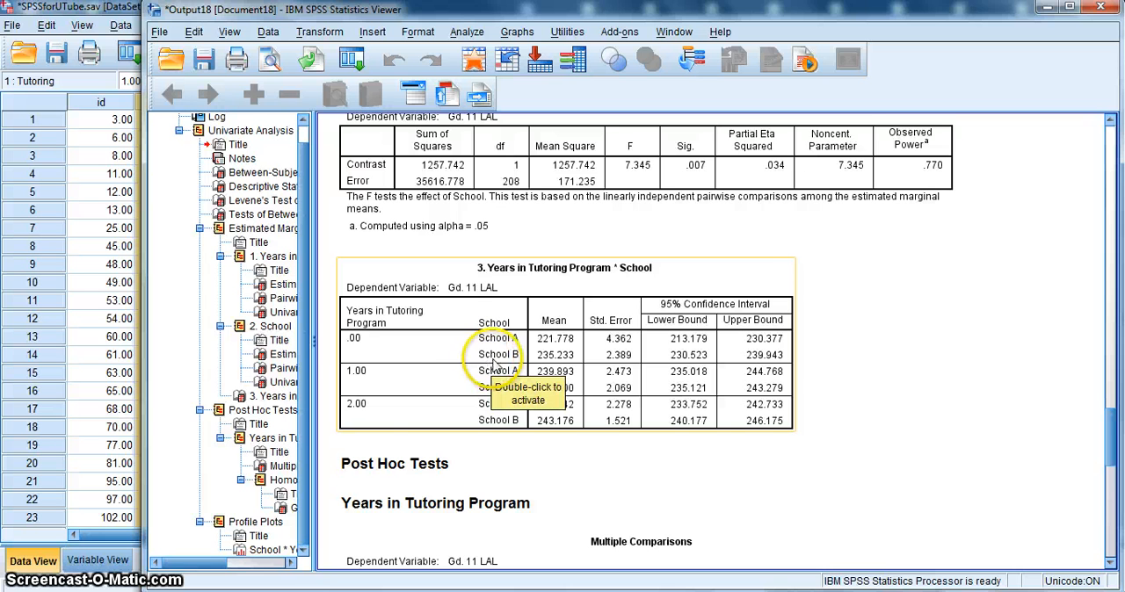
left_click(866, 420)
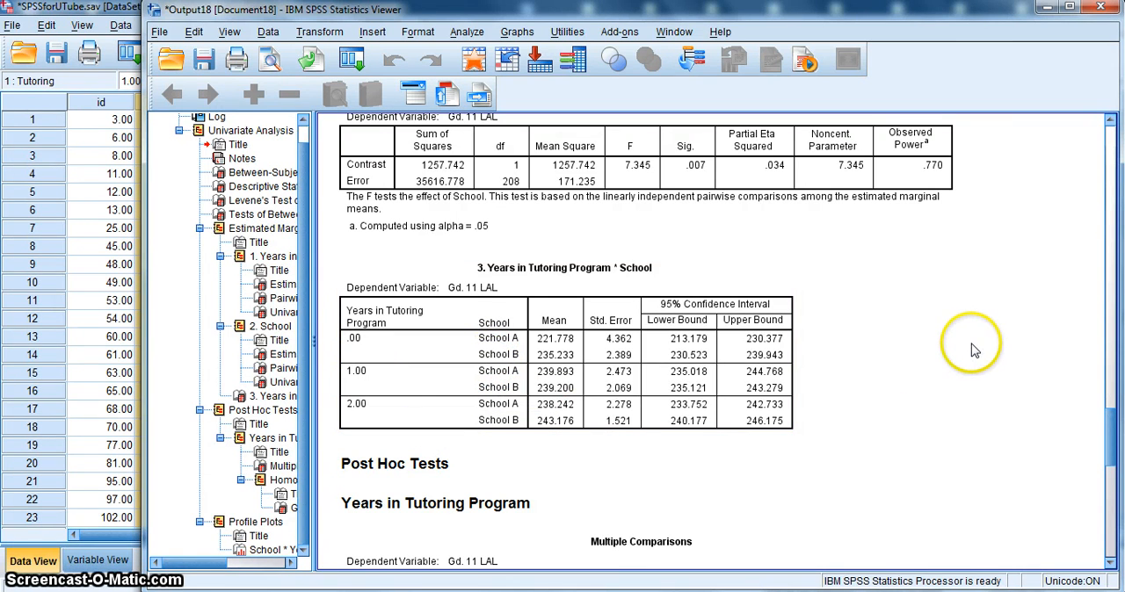
left_click(584, 351)
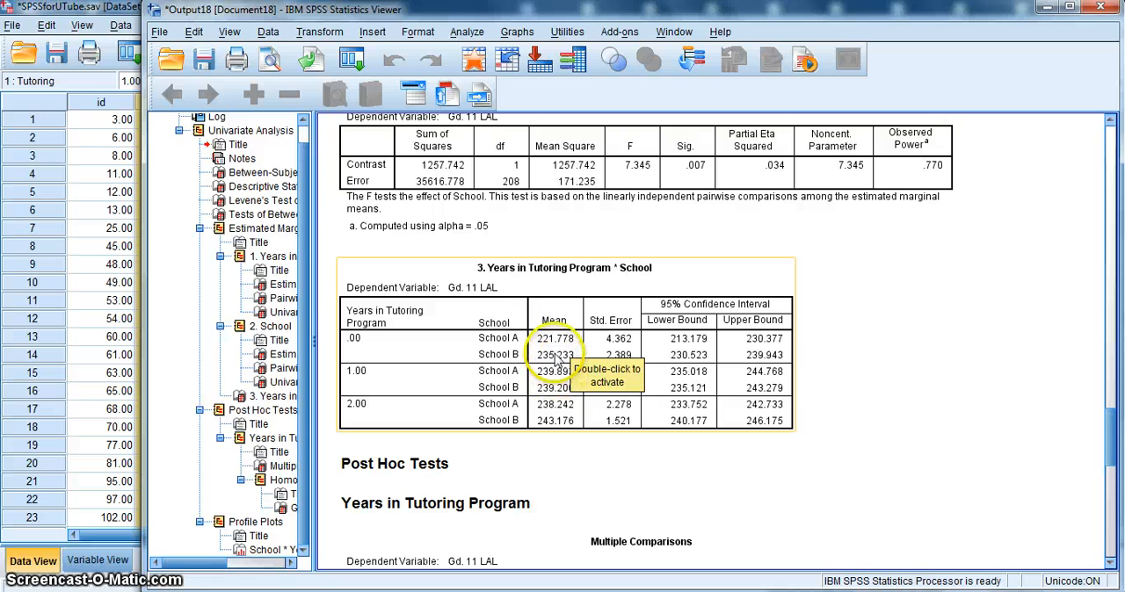
left_click(1011, 426)
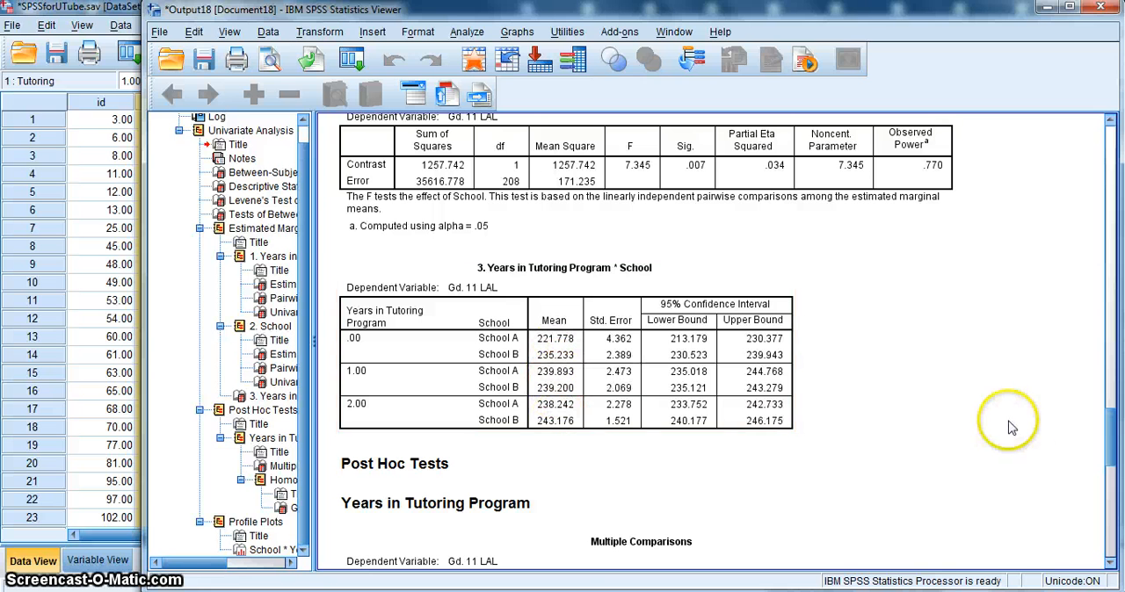
- Review the Tukey HSD multiple comparisons and the Gd. 11 LAL profile plot, and go back to the Tests of Between-Subjects Effects
left_click_drag(1110, 432, 1114, 478)
left_click(549, 275)
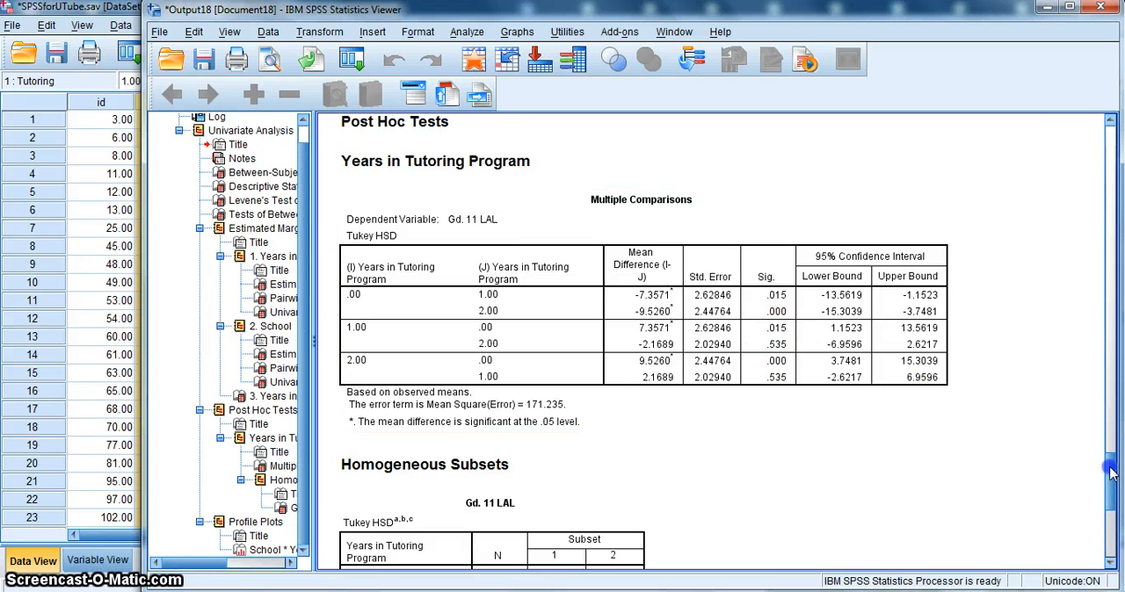
left_click_drag(1107, 464, 1109, 523)
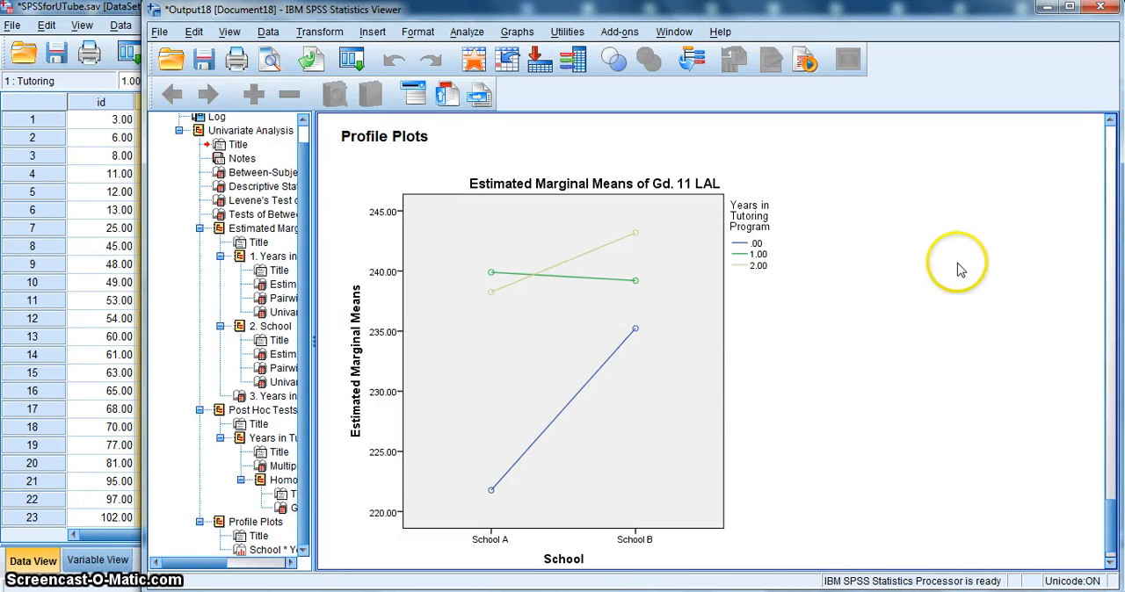
left_click(681, 304)
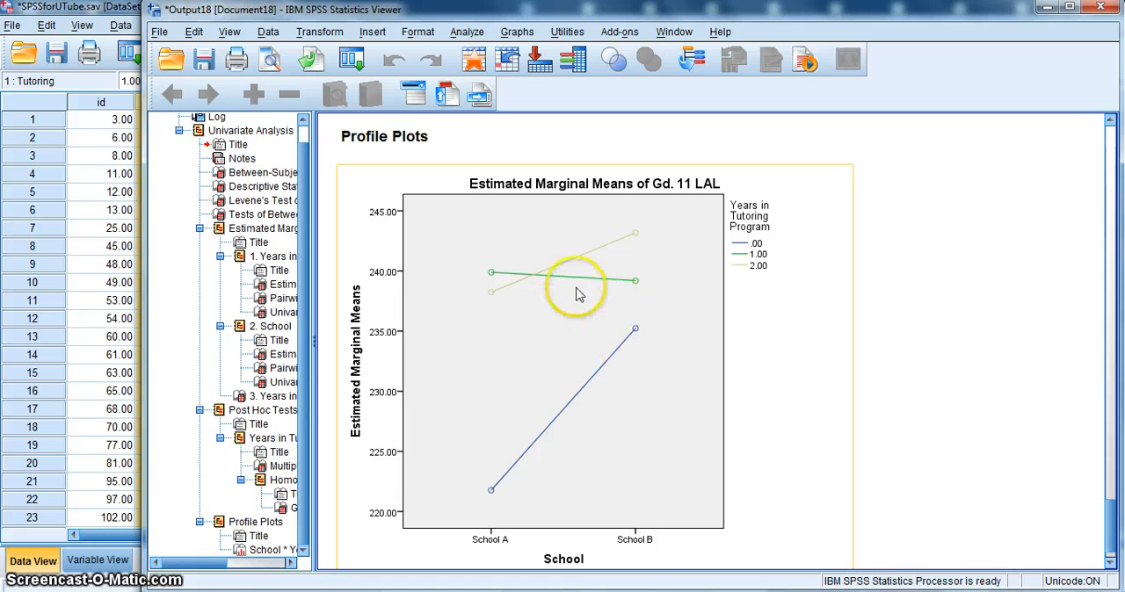
left_click(996, 274)
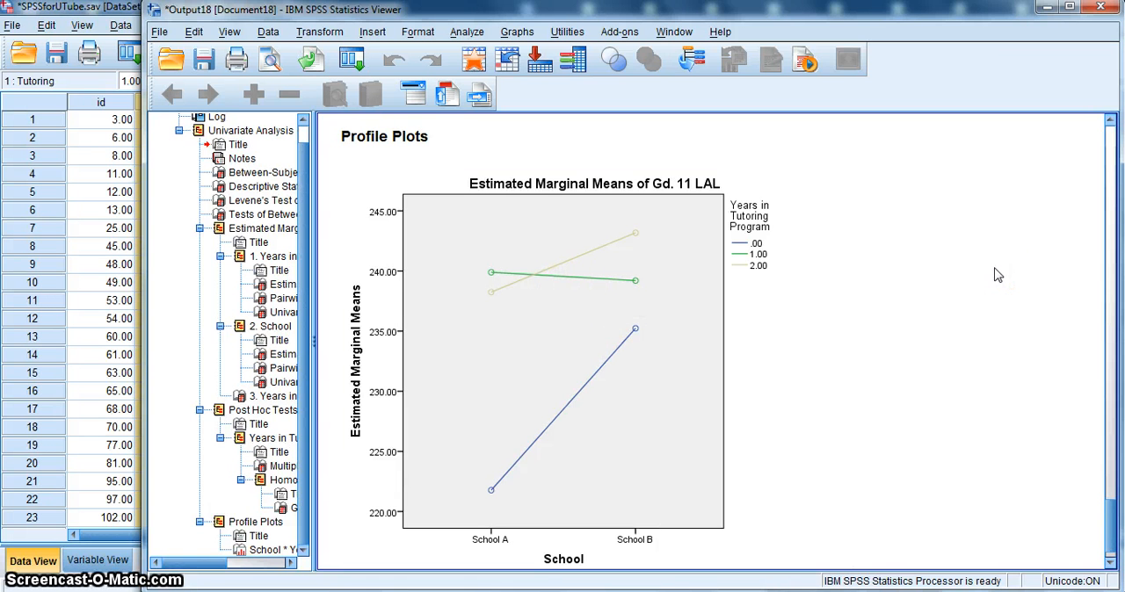
left_click(646, 283)
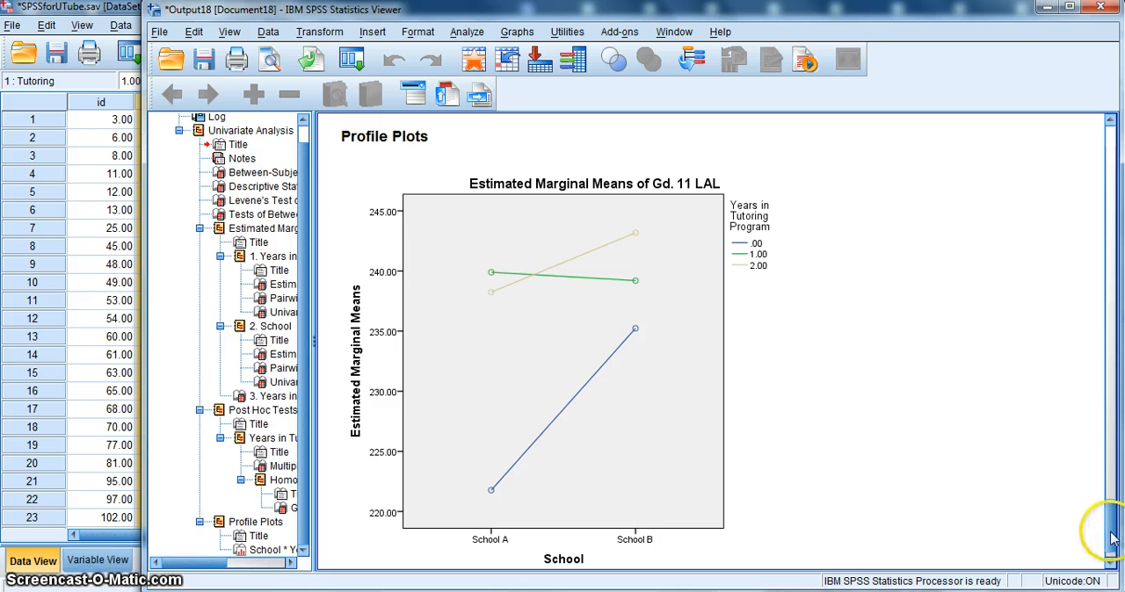
left_click_drag(1111, 537, 1114, 262)
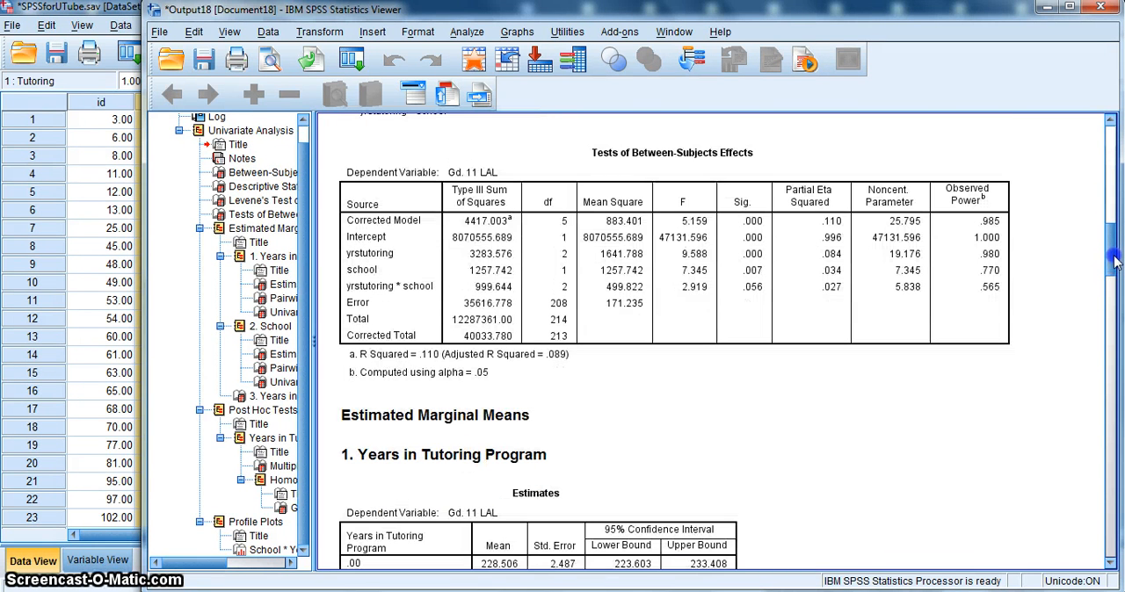